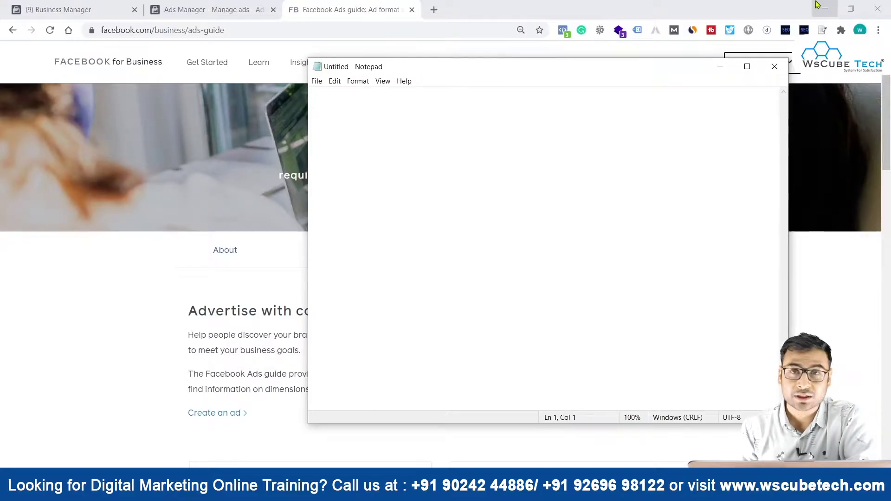
Step: Type the heading 'Formats :' with 'Single Image' and 'Caraousal images' lines below it
{"action": "type", "text": "Format"}
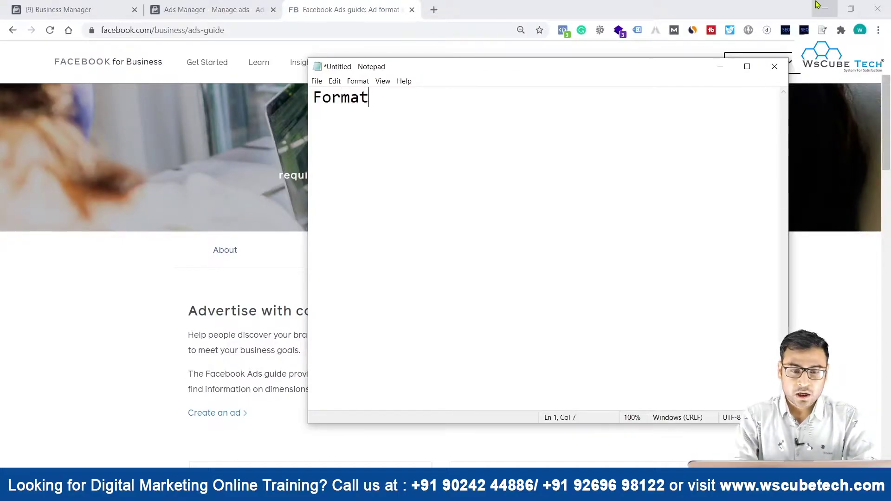
{"action": "type", "text": "s :"}
{"action": "key", "text": "Return"}
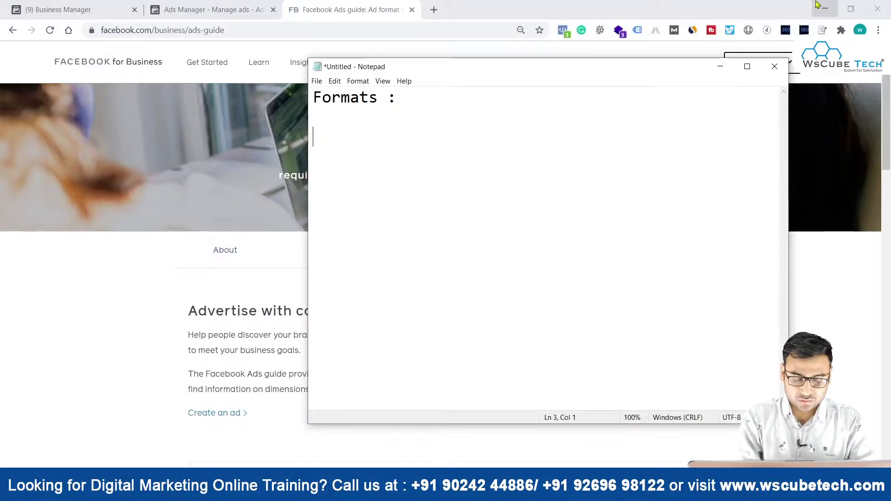
{"action": "type", "text": "Single Image"}
{"action": "key", "text": "Return"}
{"action": "type", "text": "Caraousal "}
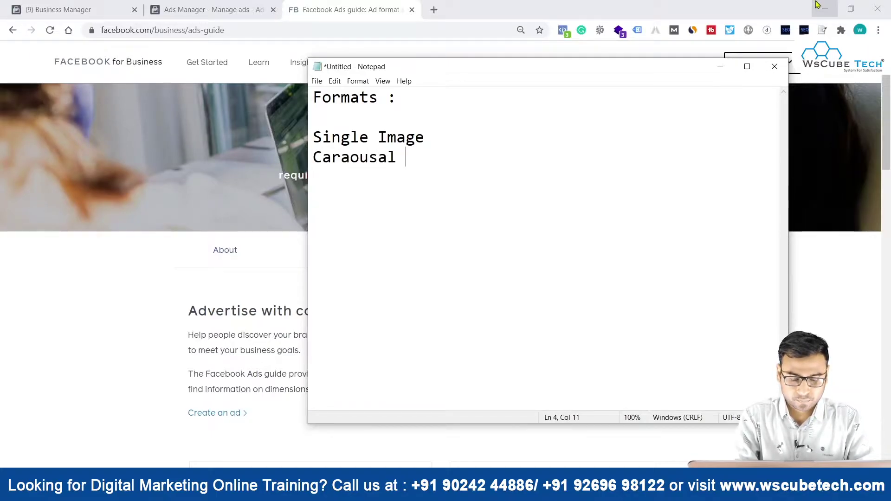
{"action": "type", "text": "images"}
{"action": "key", "text": "Return"}
Step: Add the lines 'Caraousal Images & videos' and 'Videos individually', fixing the typos
{"action": "type", "text": "Craou"}
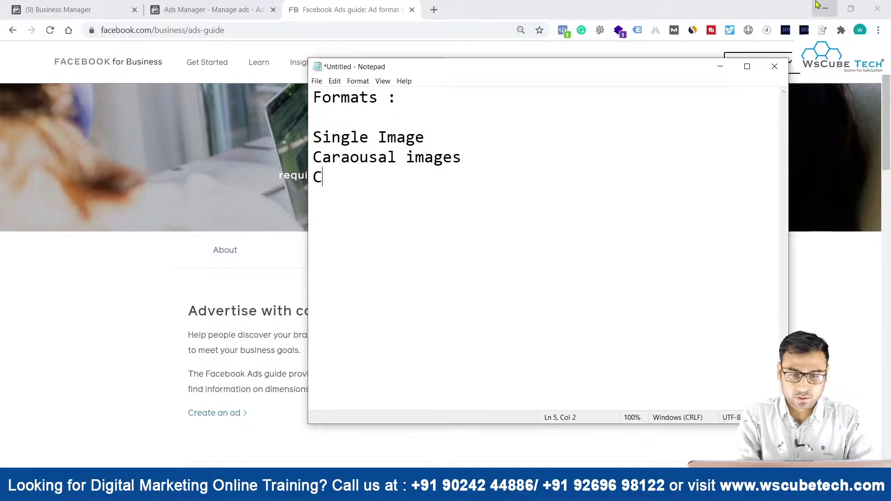
{"action": "key", "text": "BackSpace"}
{"action": "key", "text": "BackSpace"}
{"action": "key", "text": "BackSpace"}
{"action": "key", "text": "BackSpace"}
{"action": "type", "text": "a"}
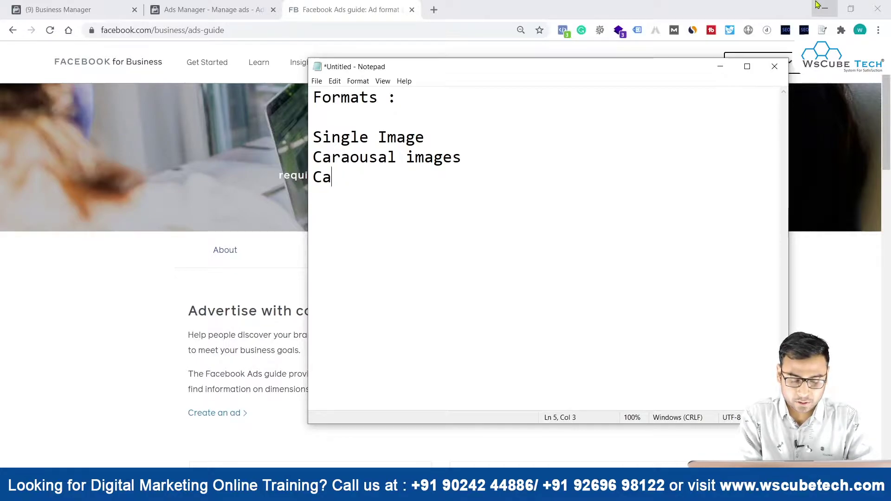
{"action": "type", "text": "raousa;"}
{"action": "key", "text": "BackSpace"}
{"action": "key", "text": "BackSpace"}
{"action": "type", "text": "l"}
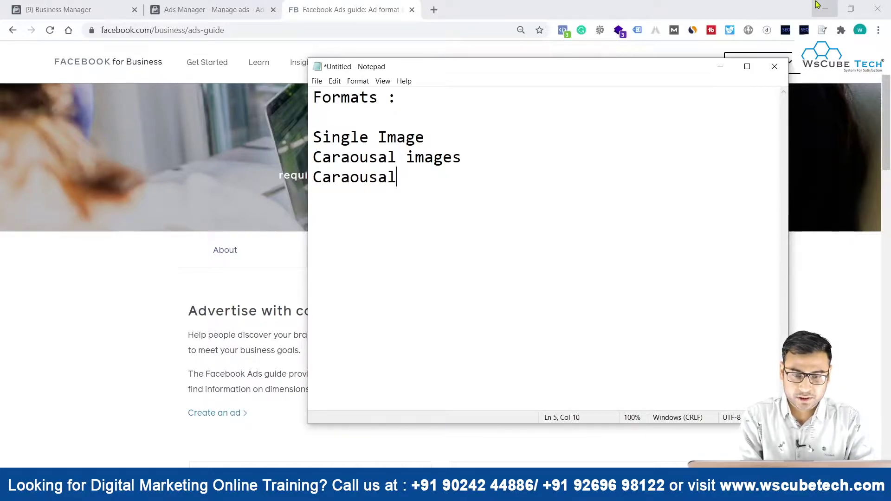
{"action": "type", "text": " Images &"}
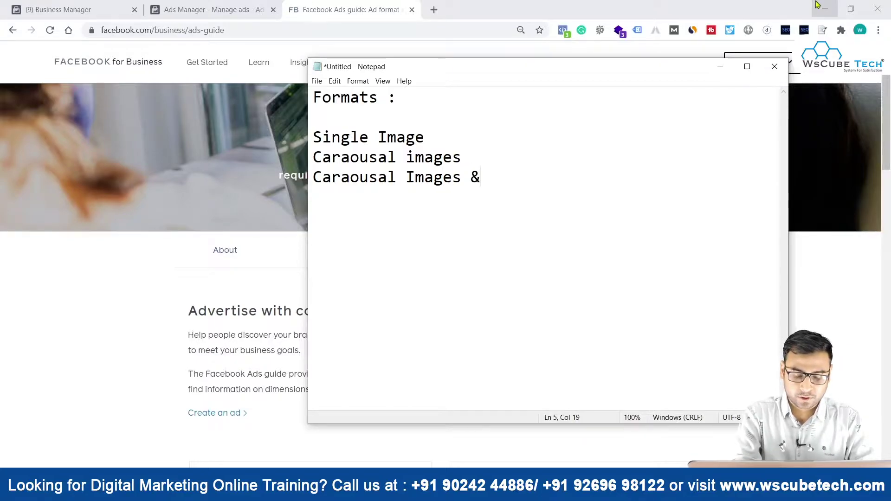
{"action": "type", "text": " videos Videos indu"}
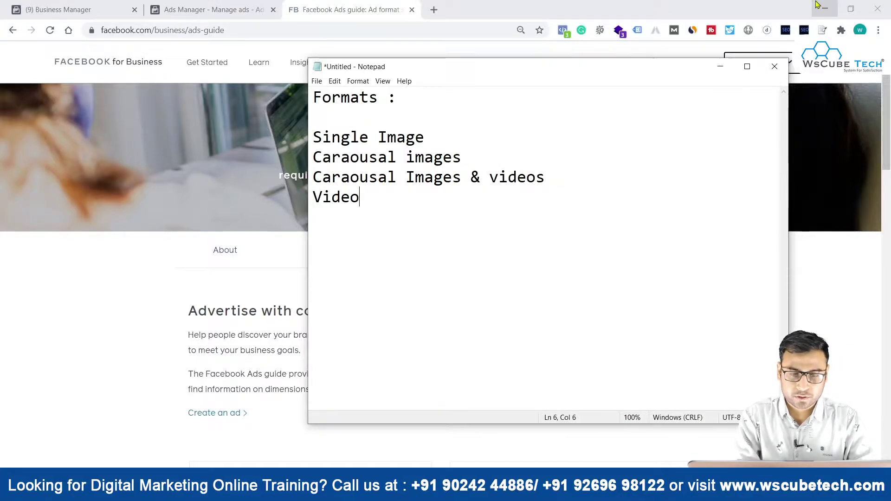
{"action": "key", "text": "BackSpace"}
{"action": "type", "text": "ivua"}
{"action": "key", "text": "BackSpace"}
{"action": "key", "text": "BackSpace"}
{"action": "type", "text": "idually"}
{"action": "key", "text": "Return"}
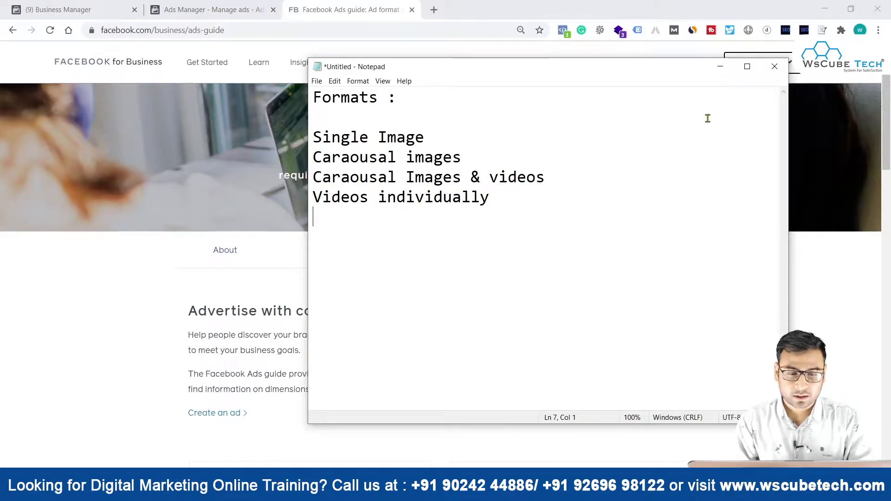
Step: Add 'Carausal Videos', then a blank line and 'Instant experience Ad'
{"action": "type", "text": "Caraiusal"}
{"action": "key", "text": "BackSpace"}
{"action": "key", "text": "BackSpace"}
{"action": "key", "text": "BackSpace"}
{"action": "key", "text": "BackSpace"}
{"action": "key", "text": "BackSpace"}
{"action": "key", "text": "BackSpace"}
{"action": "type", "text": "usal Videos"}
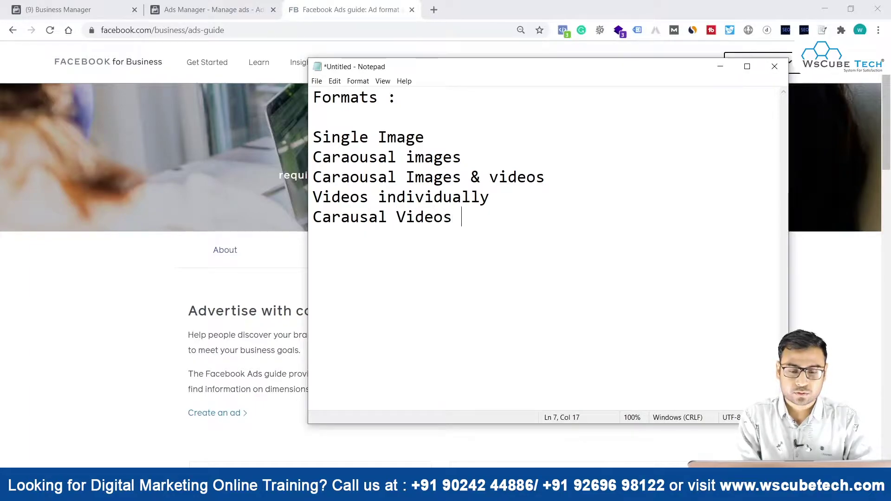
{"action": "key", "text": "Return"}
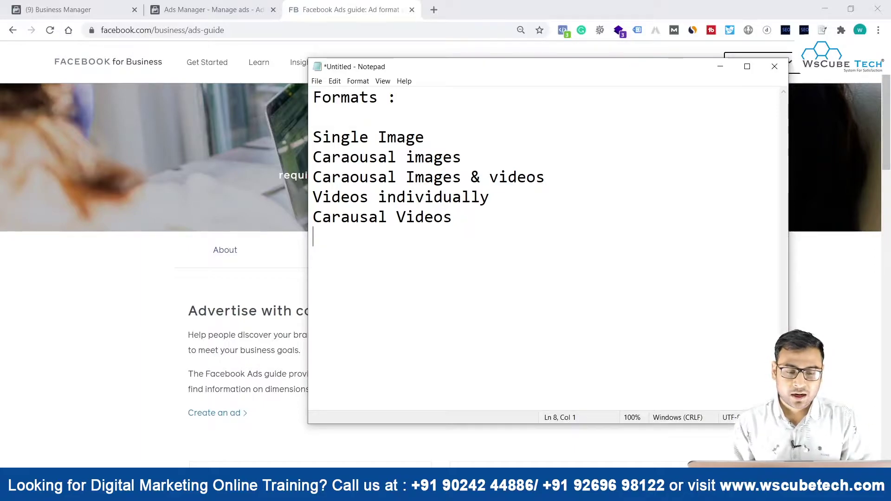
{"action": "key", "text": "Return"}
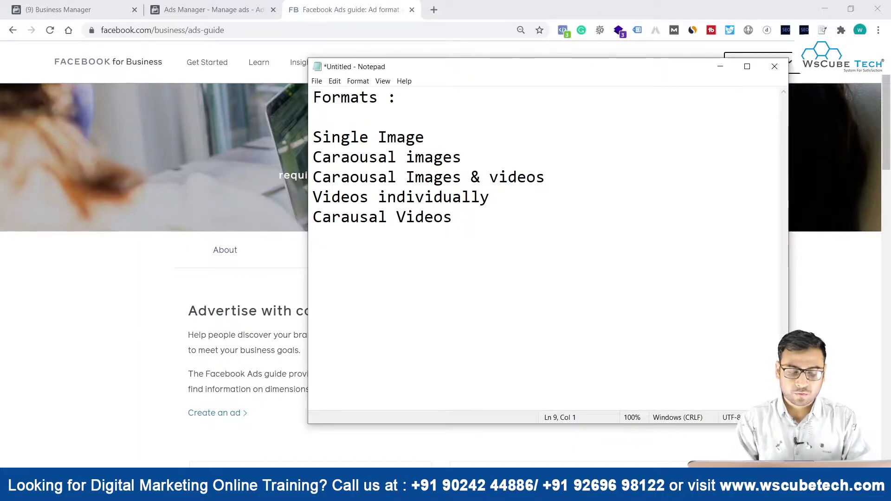
{"action": "type", "text": "Instant experience Ad"}
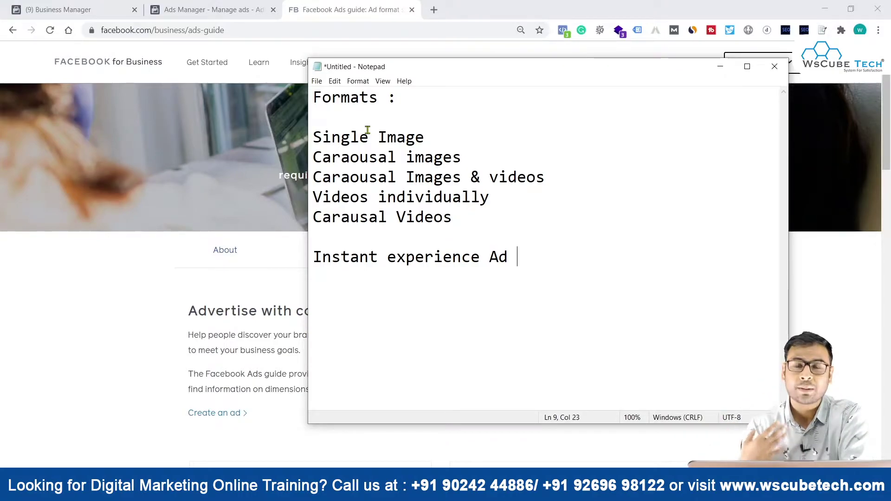
Step: Review the Ads Manager ad editor's Ad setup, Format options and carousel card 'Learn Google Ads in Hindi'
{"action": "left_click", "coordinate": [205, 10]}
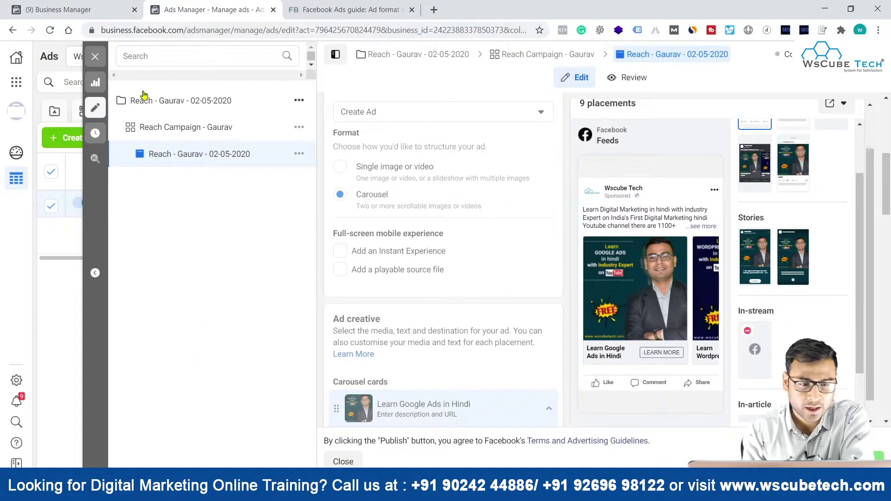
{"action": "scroll", "coordinate": [403, 135], "scroll_direction": "up", "scroll_amount": 1}
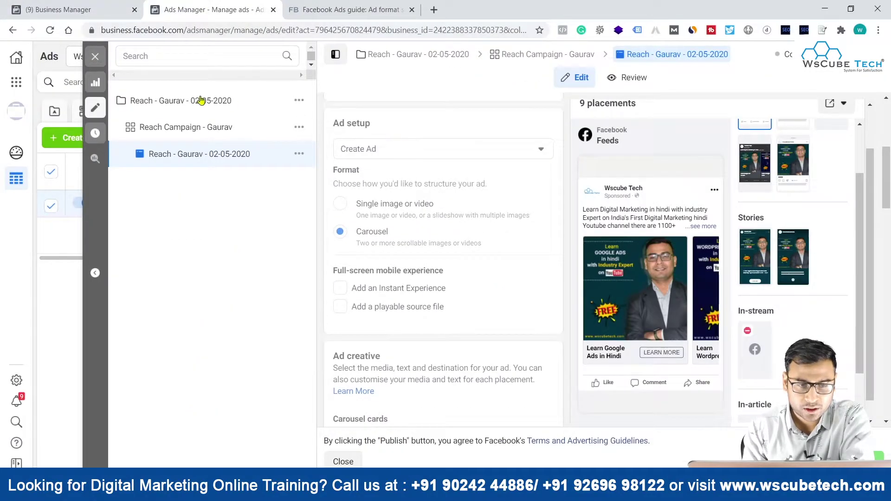
{"action": "scroll", "coordinate": [411, 216], "scroll_direction": "up", "scroll_amount": 1}
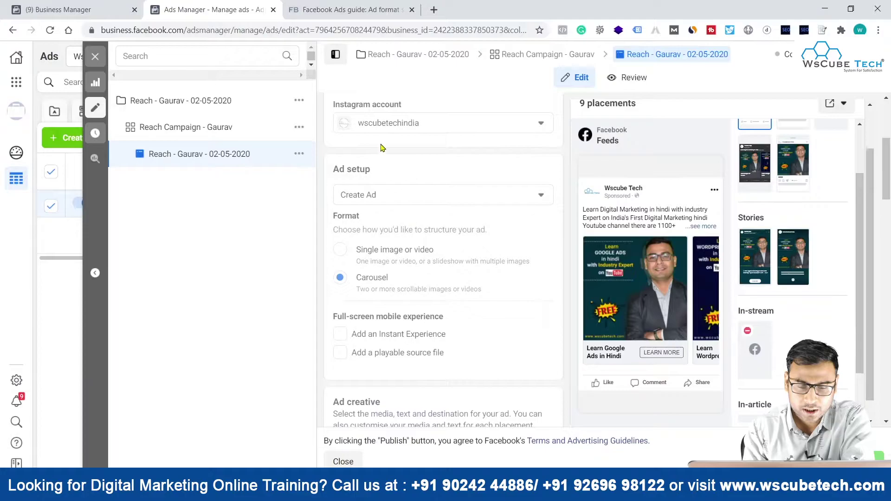
{"action": "scroll", "coordinate": [427, 261], "scroll_direction": "down", "scroll_amount": 1}
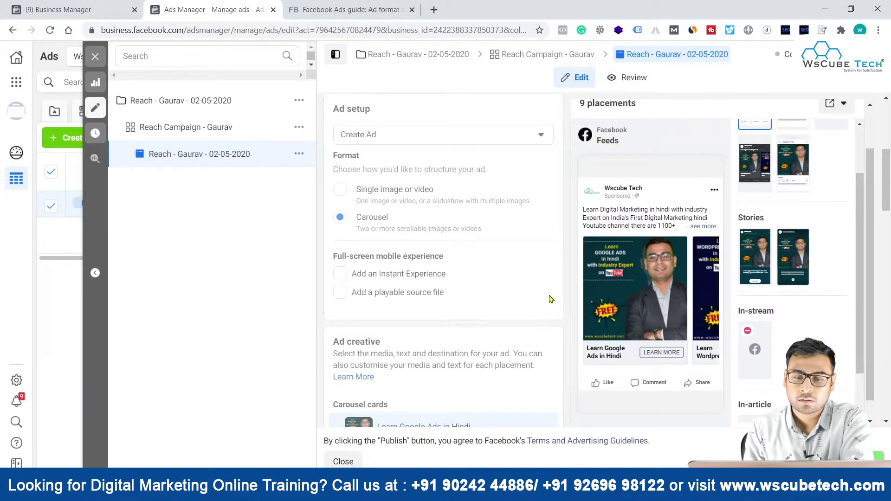
{"action": "scroll", "coordinate": [660, 297], "scroll_direction": "down", "scroll_amount": 1}
{"action": "scroll", "coordinate": [424, 170], "scroll_direction": "down", "scroll_amount": 3}
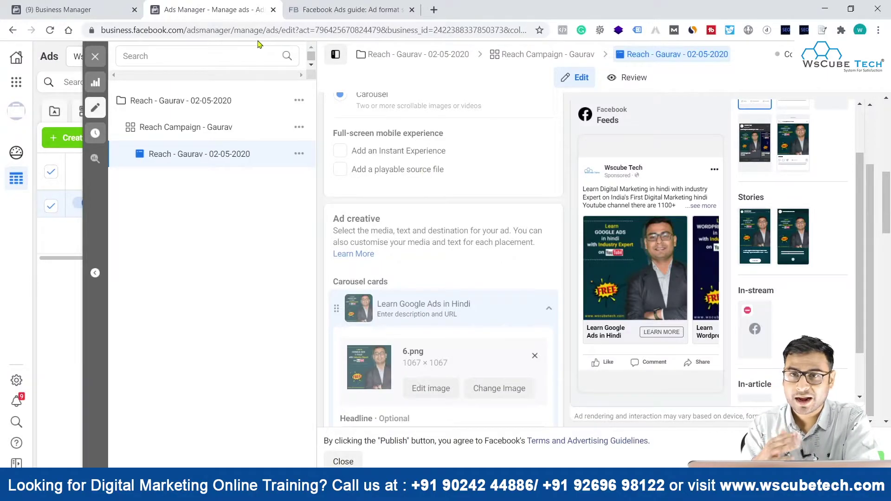
Step: Show the Ads Guide Image feed specs: JPG or PNG, 1.91:1 to 1:1, at least 1080 × 1080
{"action": "left_click", "coordinate": [353, 10]}
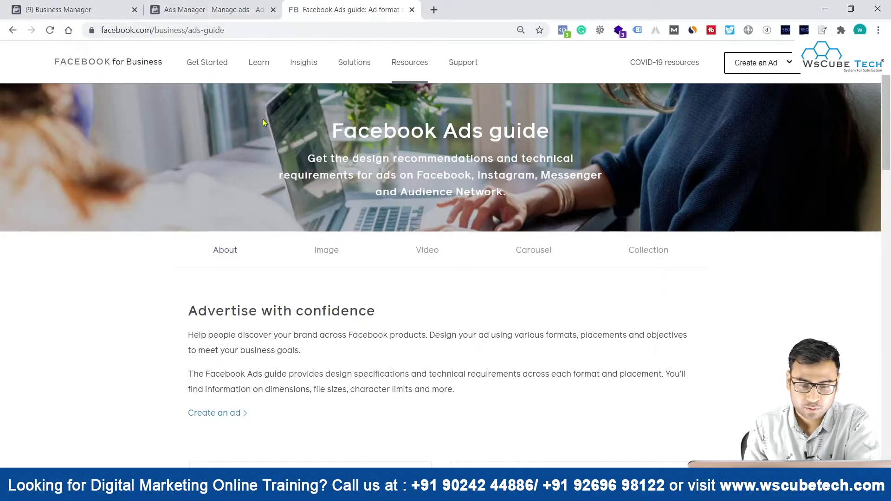
{"action": "scroll", "coordinate": [295, 328], "scroll_direction": "down", "scroll_amount": 2}
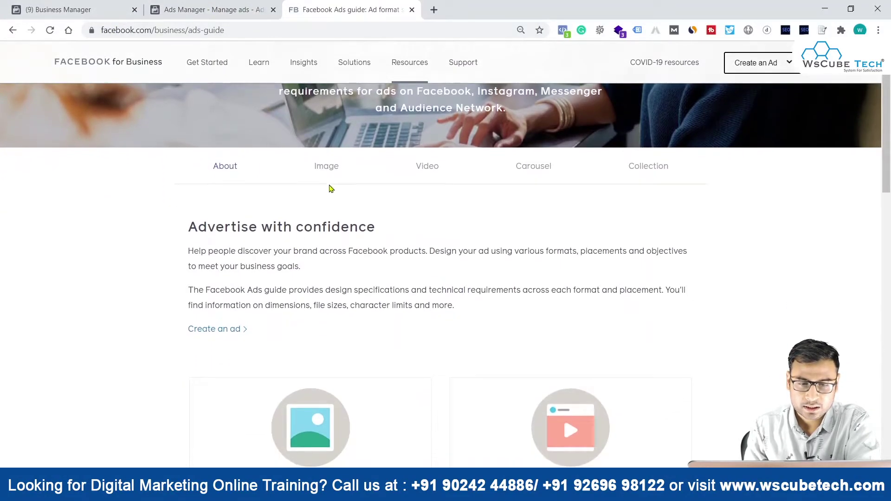
{"action": "left_click", "coordinate": [328, 168]}
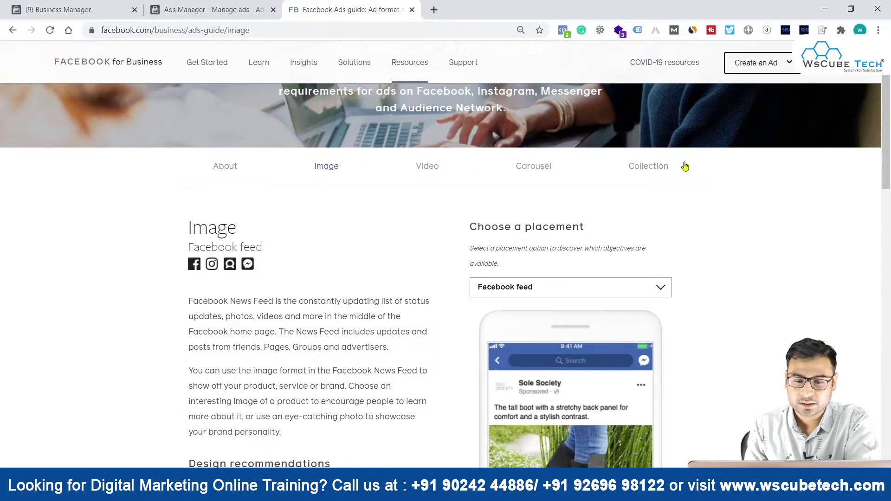
{"action": "scroll", "coordinate": [365, 317], "scroll_direction": "down", "scroll_amount": 3}
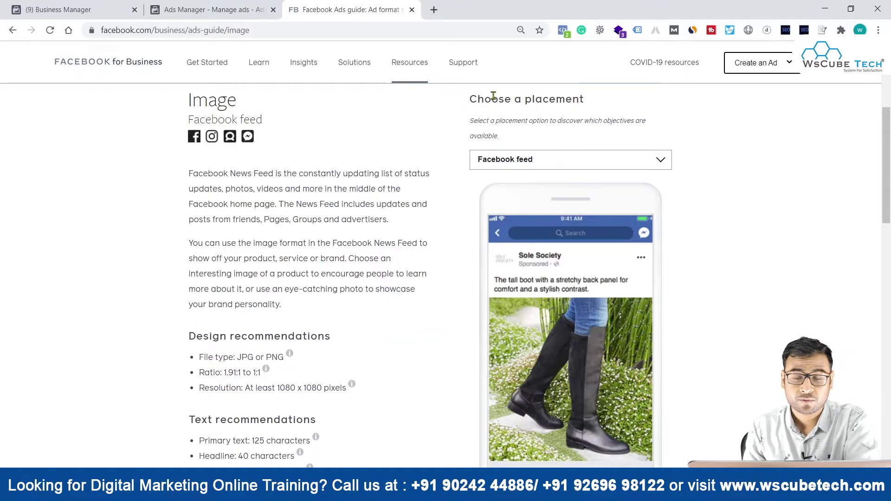
Step: Show the Image specs for the Facebook right column placement: 1:1 ratio, minimum 254 × 133
{"action": "left_click", "coordinate": [510, 166]}
{"action": "left_click", "coordinate": [503, 204]}
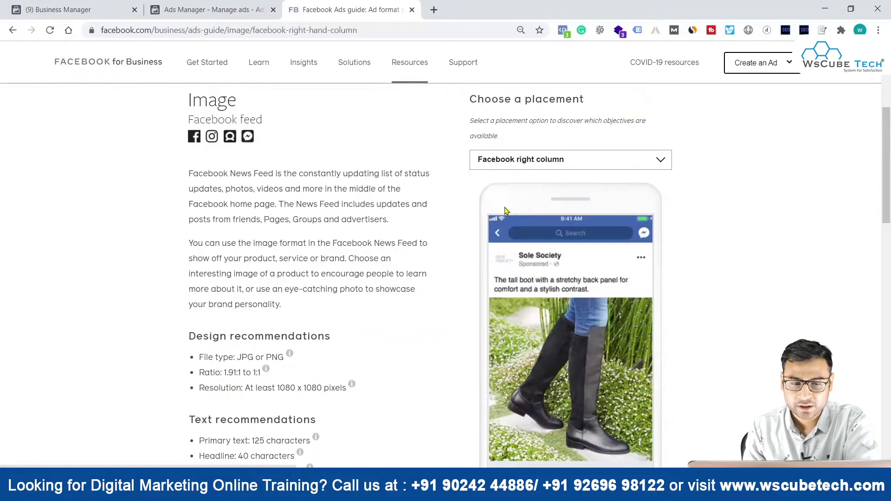
{"action": "scroll", "coordinate": [366, 328], "scroll_direction": "down", "scroll_amount": 2}
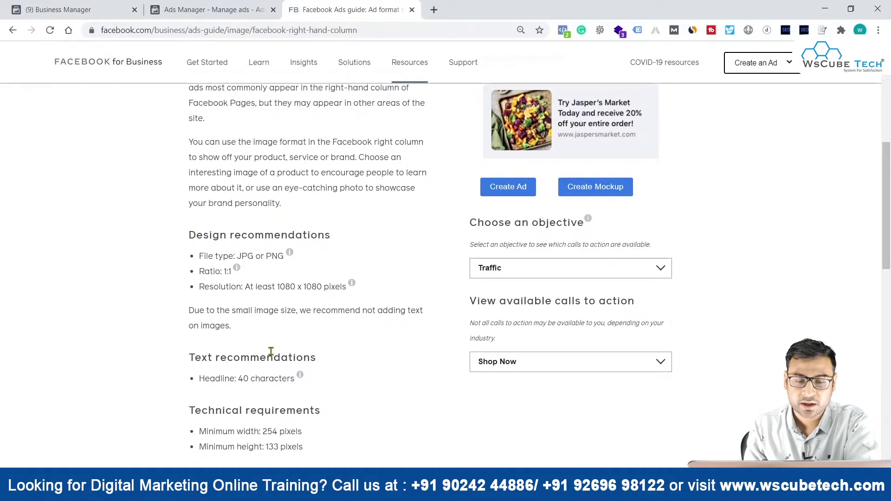
{"action": "scroll", "coordinate": [418, 293], "scroll_direction": "down", "scroll_amount": 4}
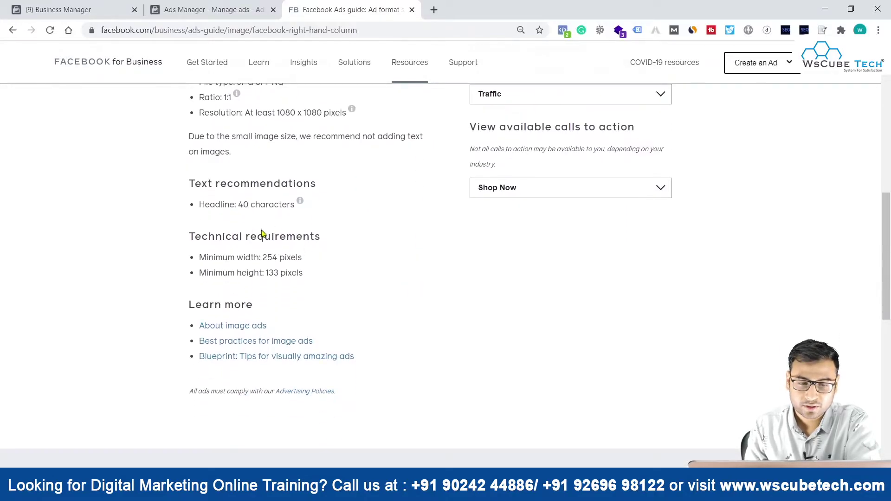
{"action": "scroll", "coordinate": [309, 238], "scroll_direction": "up", "scroll_amount": 2}
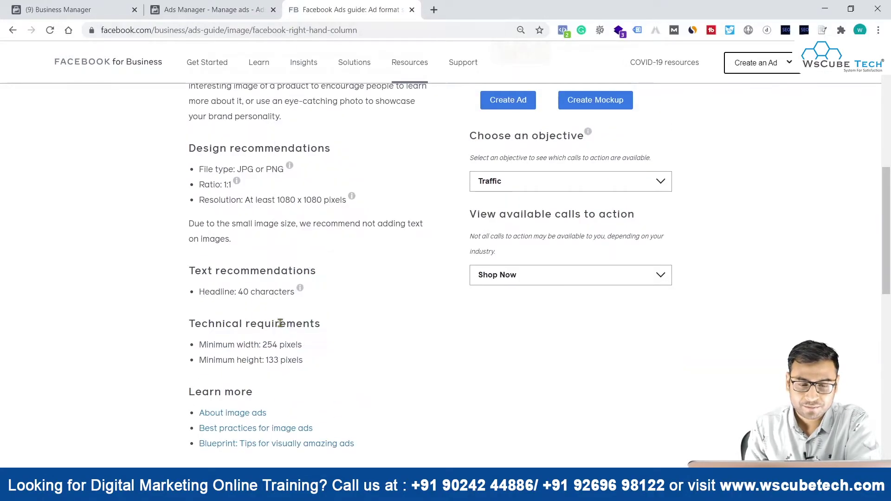
{"action": "scroll", "coordinate": [312, 313], "scroll_direction": "up", "scroll_amount": 2}
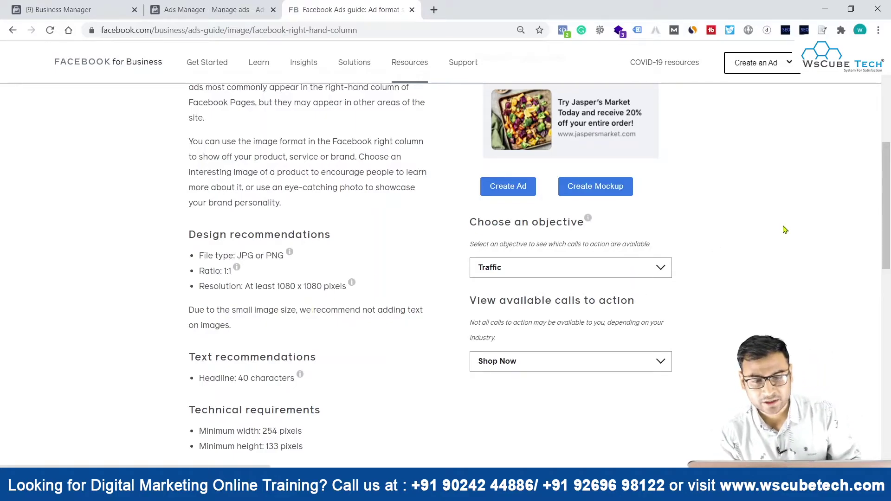
{"action": "scroll", "coordinate": [508, 193], "scroll_direction": "up", "scroll_amount": 1}
{"action": "scroll", "coordinate": [507, 194], "scroll_direction": "up", "scroll_amount": 1}
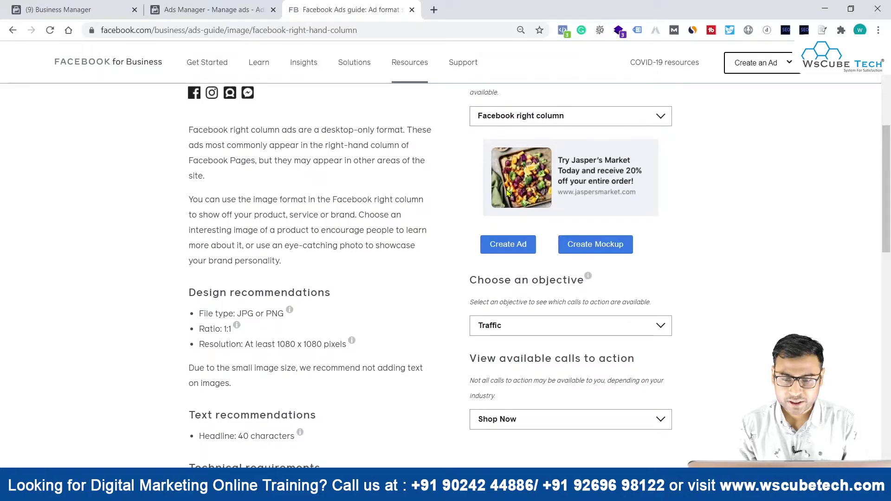
{"action": "scroll", "coordinate": [507, 194], "scroll_direction": "up", "scroll_amount": 3}
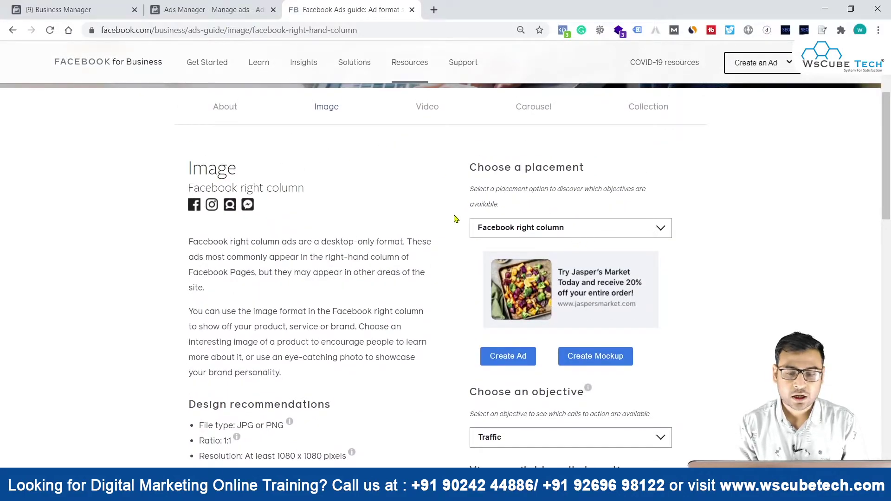
{"action": "scroll", "coordinate": [786, 302], "scroll_direction": "down", "scroll_amount": 2}
{"action": "scroll", "coordinate": [785, 301], "scroll_direction": "down", "scroll_amount": 1}
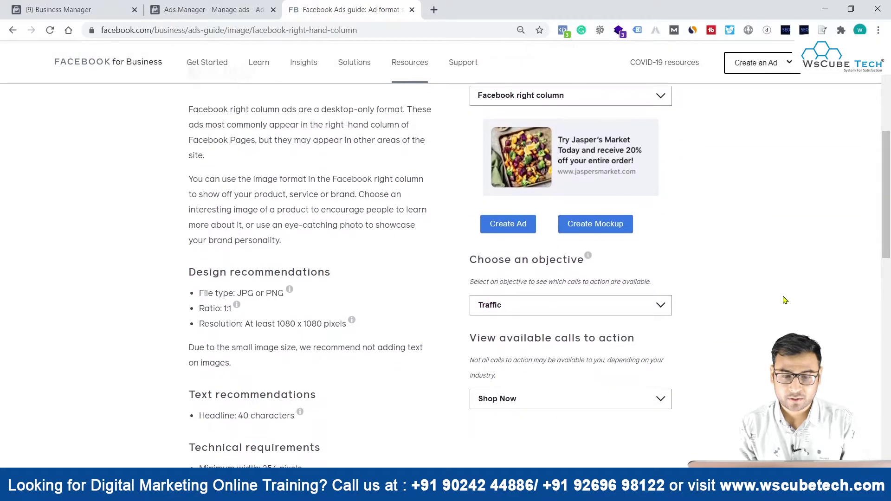
Step: Set the right-column image ad's objective to Traffic
{"action": "left_click", "coordinate": [504, 310]}
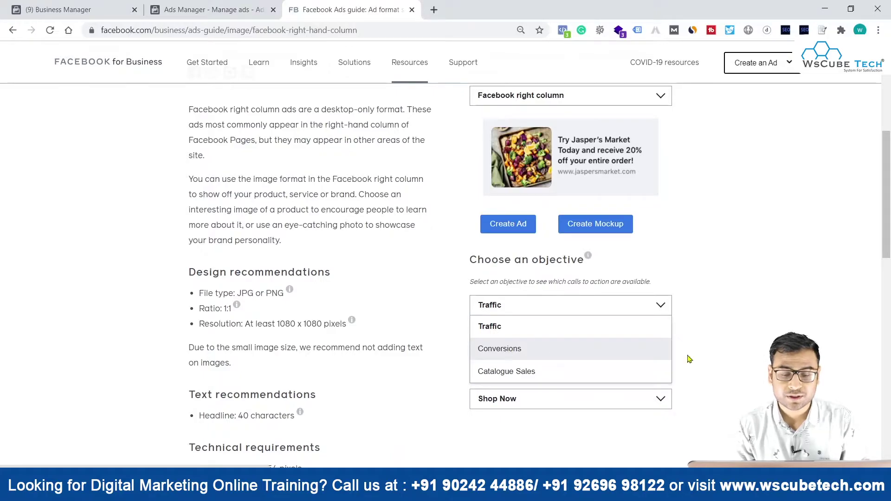
{"action": "scroll", "coordinate": [722, 374], "scroll_direction": "down", "scroll_amount": 2}
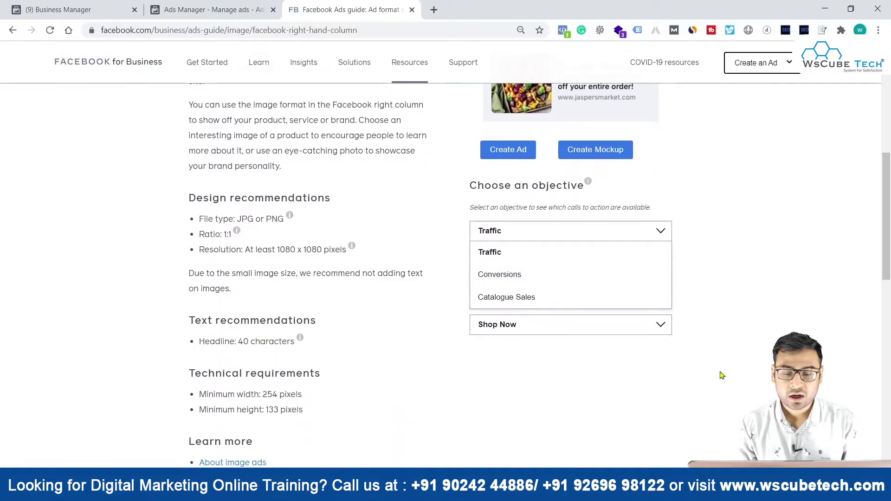
{"action": "left_click", "coordinate": [514, 252]}
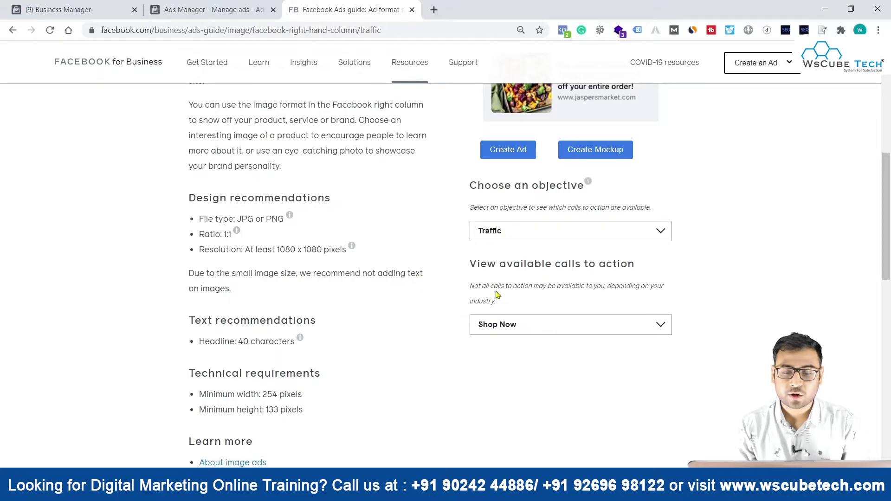
{"action": "scroll", "coordinate": [529, 322], "scroll_direction": "up", "scroll_amount": 3}
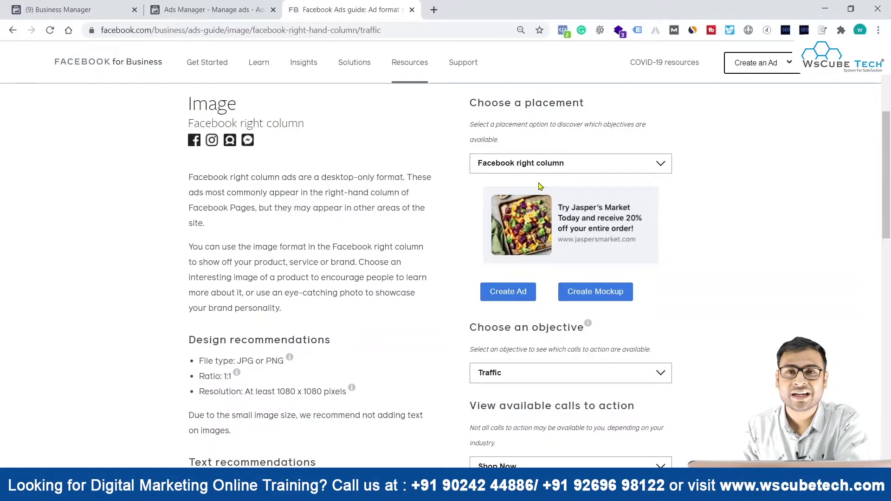
Step: Switch the Image specs to the Facebook stories placement: JPG or PNG, 9:16 ratio
{"action": "left_click", "coordinate": [527, 164]}
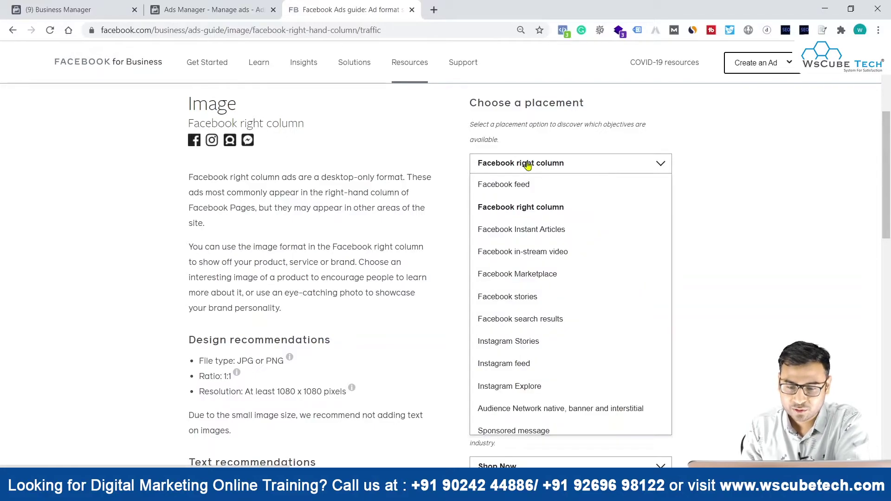
{"action": "left_click", "coordinate": [518, 294]}
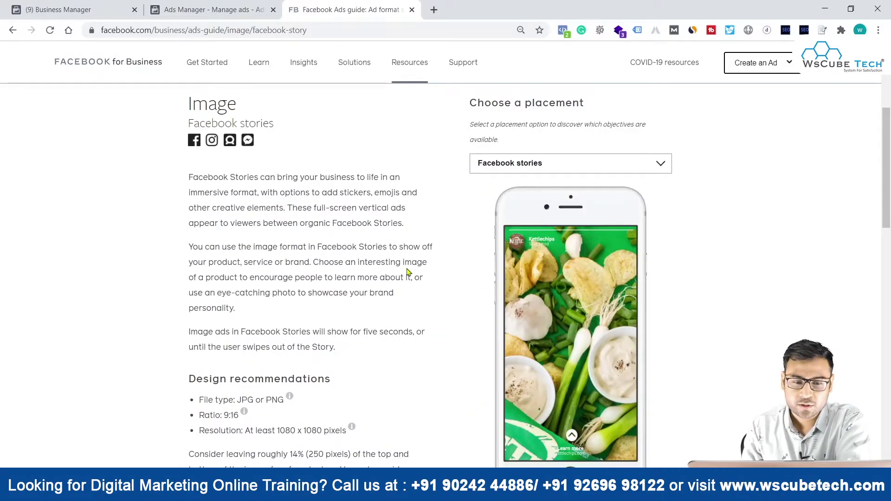
{"action": "scroll", "coordinate": [412, 274], "scroll_direction": "down", "scroll_amount": 2}
{"action": "scroll", "coordinate": [559, 320], "scroll_direction": "down", "scroll_amount": 1}
{"action": "scroll", "coordinate": [575, 316], "scroll_direction": "down", "scroll_amount": 3}
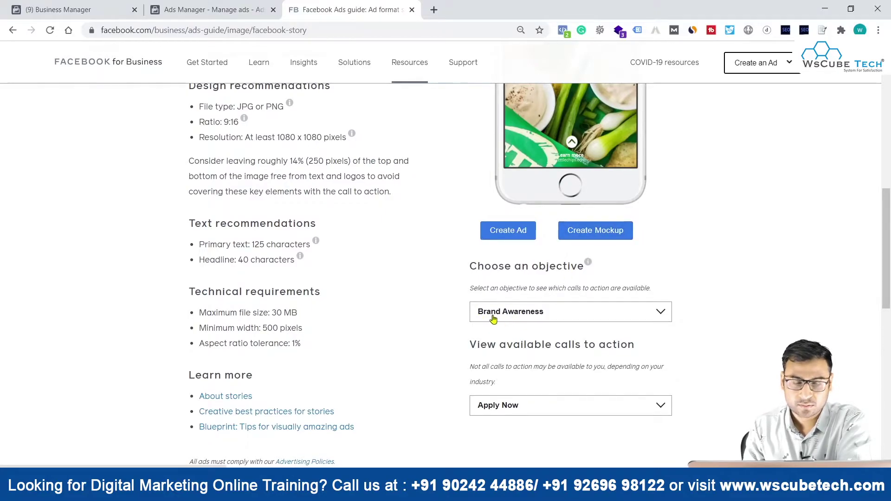
{"action": "scroll", "coordinate": [471, 298], "scroll_direction": "down", "scroll_amount": 2}
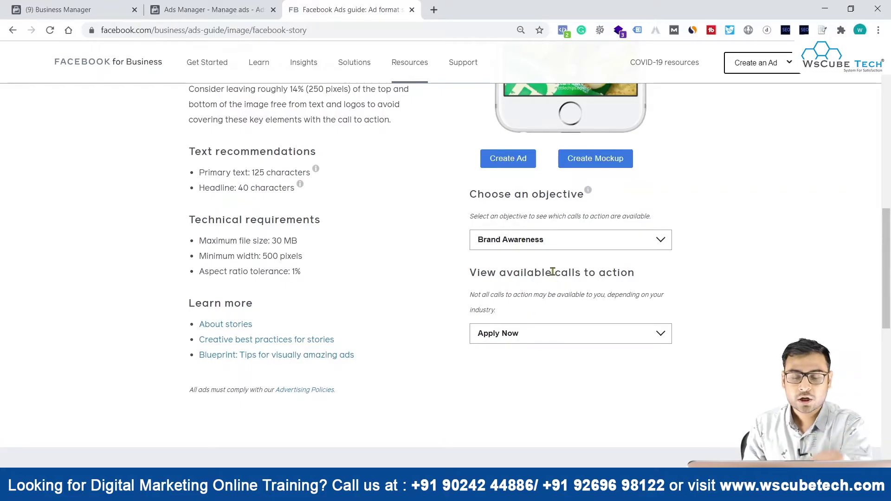
Step: Set the stories image ad's objective to Traffic
{"action": "left_click", "coordinate": [528, 247]}
{"action": "left_click", "coordinate": [518, 311]}
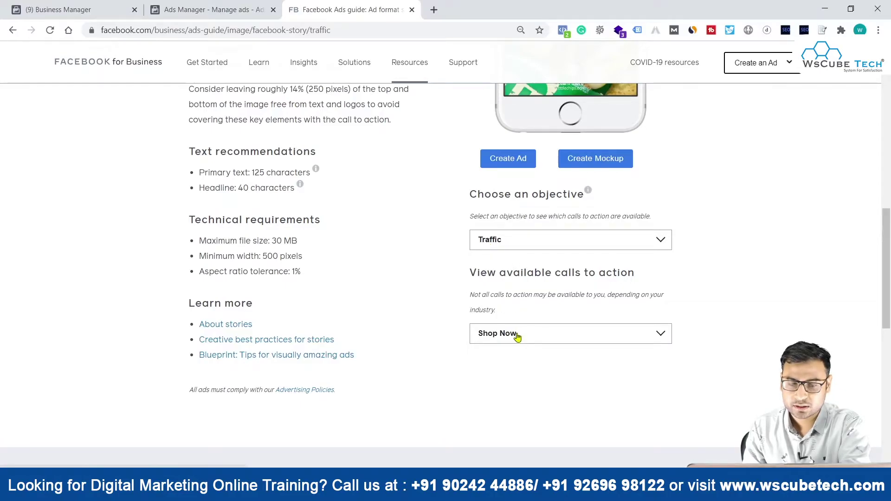
{"action": "scroll", "coordinate": [409, 267], "scroll_direction": "up", "scroll_amount": 10}
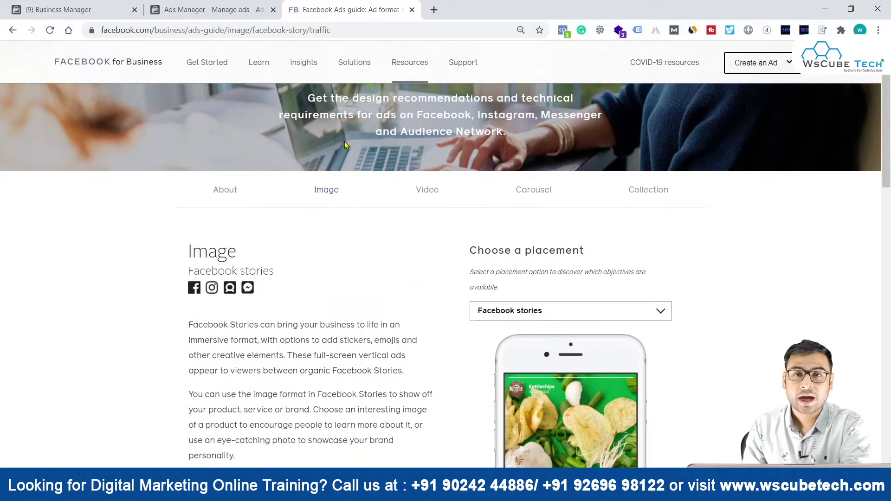
{"action": "scroll", "coordinate": [422, 306], "scroll_direction": "down", "scroll_amount": 4}
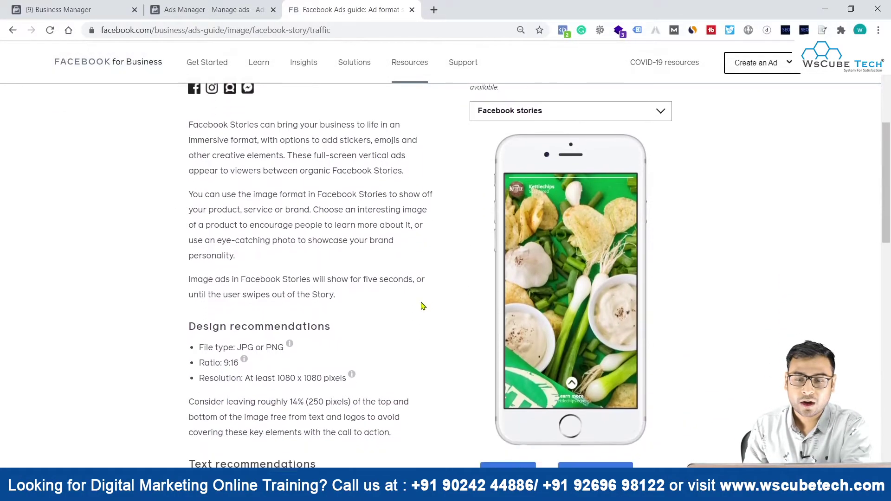
{"action": "scroll", "coordinate": [422, 306], "scroll_direction": "up", "scroll_amount": 1}
Step: Browse the image placement list again without changing the placement
{"action": "left_click", "coordinate": [496, 133]}
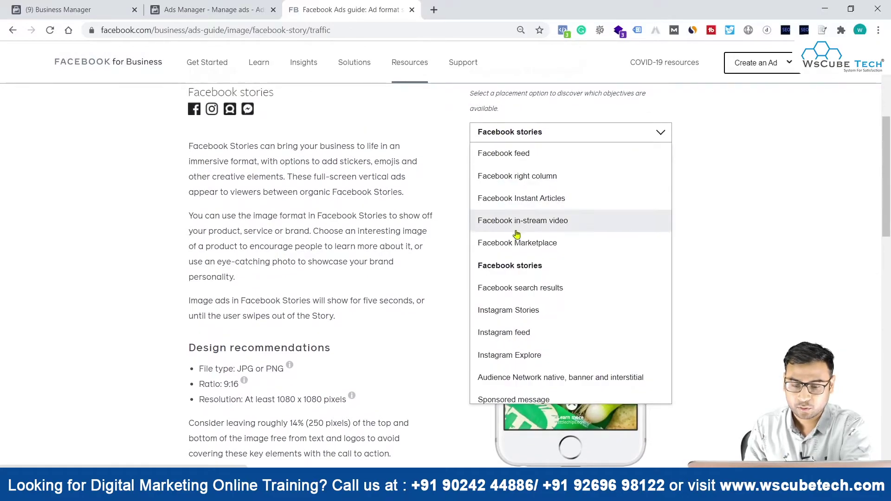
{"action": "scroll", "coordinate": [533, 376], "scroll_direction": "down", "scroll_amount": 1}
{"action": "scroll", "coordinate": [535, 378], "scroll_direction": "up", "scroll_amount": 1}
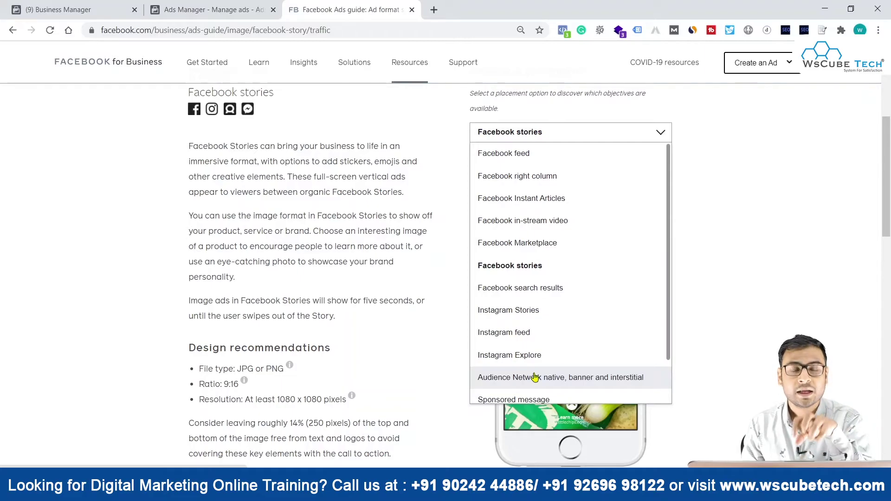
{"action": "scroll", "coordinate": [356, 196], "scroll_direction": "up", "scroll_amount": 3}
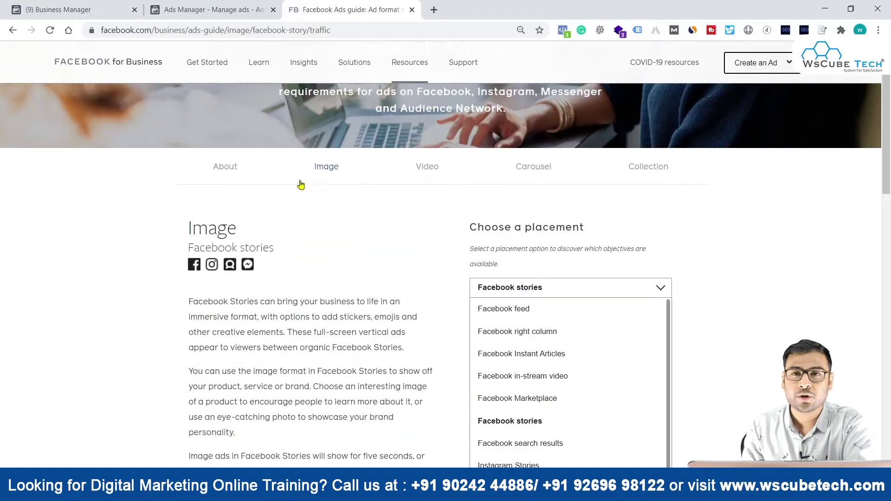
{"action": "scroll", "coordinate": [368, 274], "scroll_direction": "down", "scroll_amount": 3}
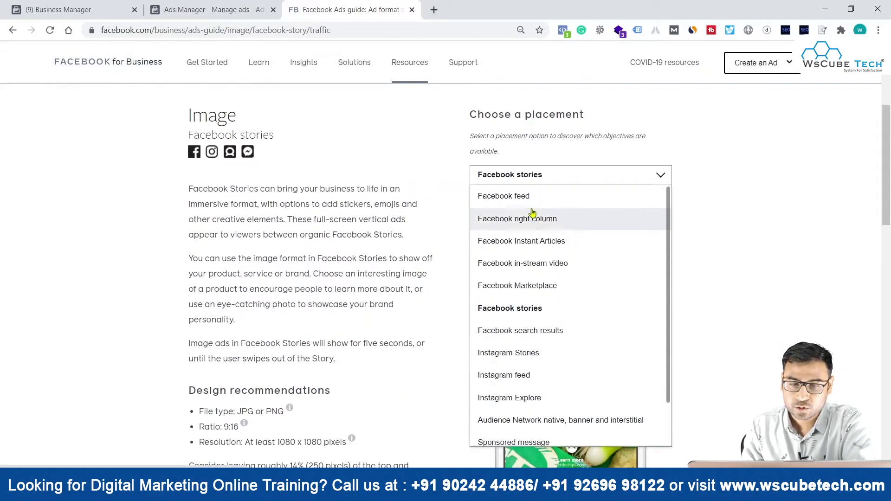
{"action": "left_click", "coordinate": [525, 196]}
{"action": "scroll", "coordinate": [328, 313], "scroll_direction": "down", "scroll_amount": 3}
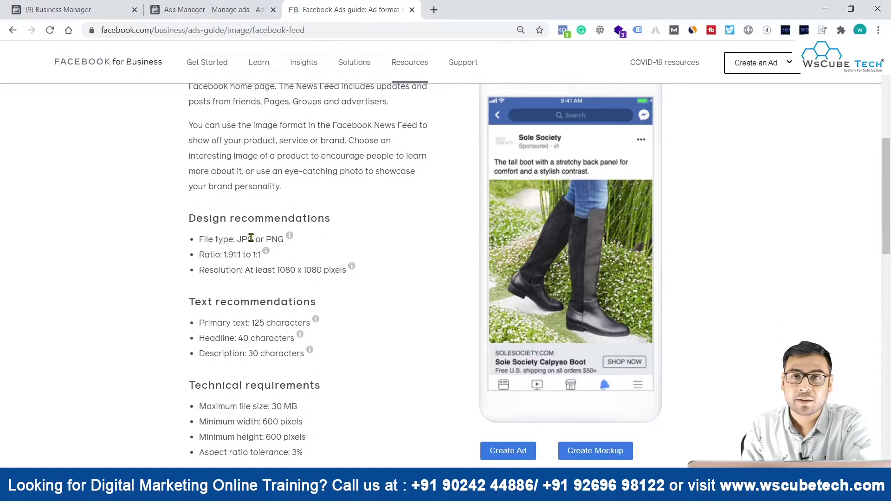
{"action": "left_click_drag", "start_coordinate": [225, 254], "coordinate": [242, 254]}
{"action": "left_click", "coordinate": [237, 276]}
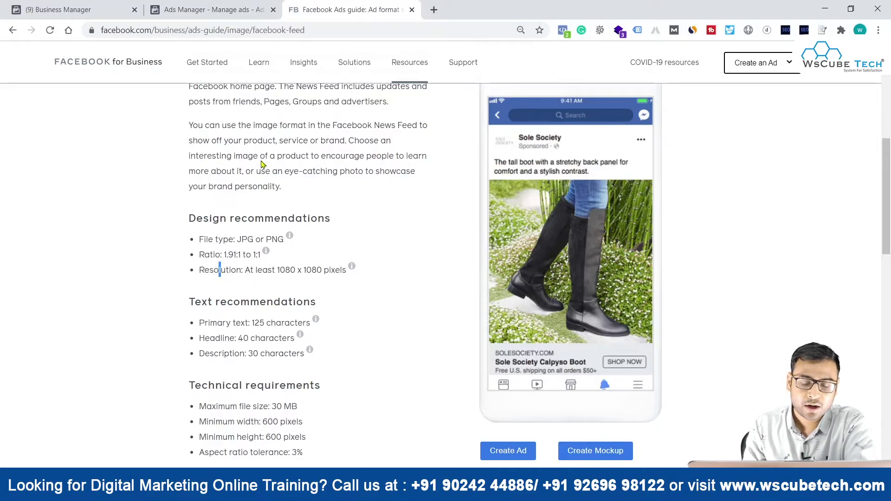
{"action": "scroll", "coordinate": [334, 366], "scroll_direction": "down", "scroll_amount": 2}
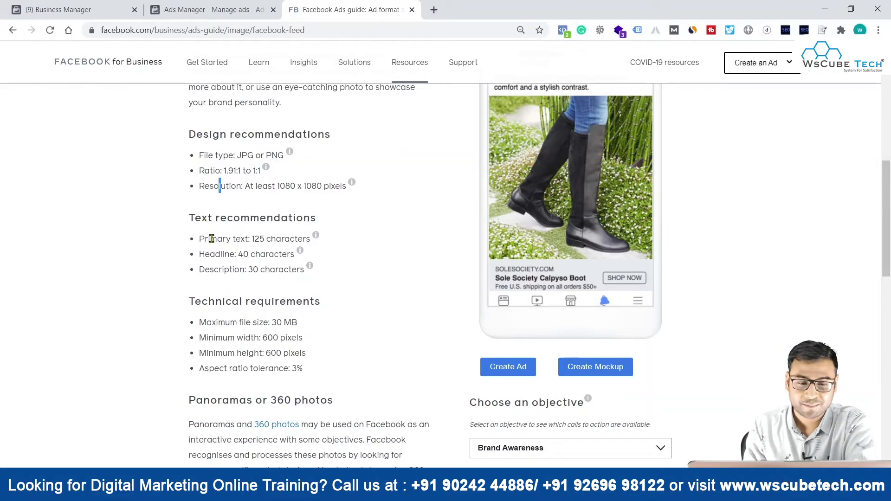
{"action": "left_click_drag", "start_coordinate": [211, 239], "coordinate": [249, 238]}
{"action": "left_click", "coordinate": [267, 285]}
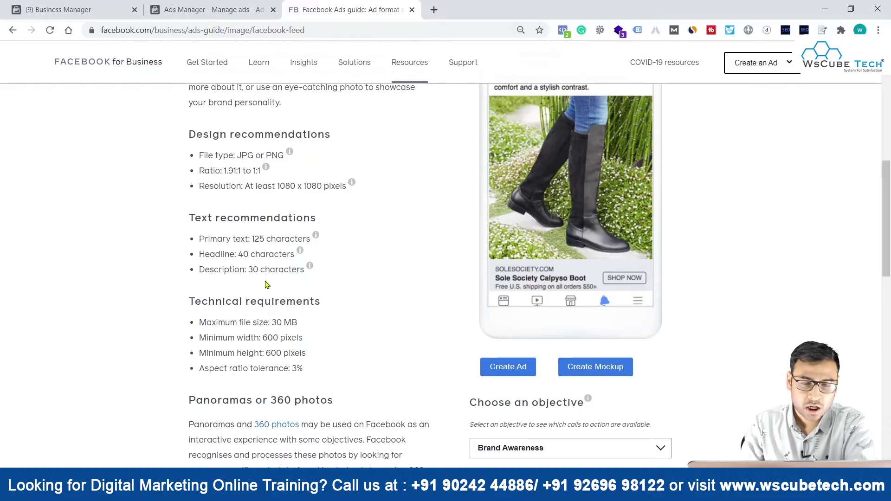
{"action": "scroll", "coordinate": [322, 336], "scroll_direction": "down", "scroll_amount": 1}
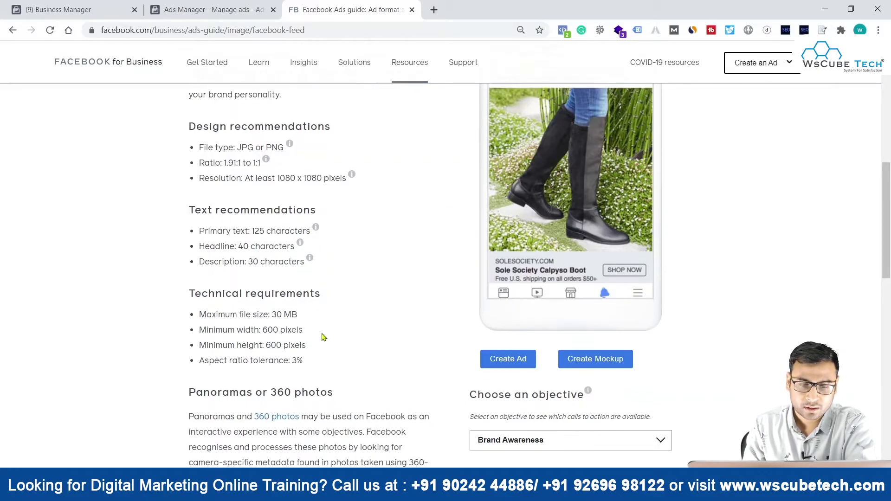
{"action": "left_click_drag", "start_coordinate": [233, 257], "coordinate": [342, 308]}
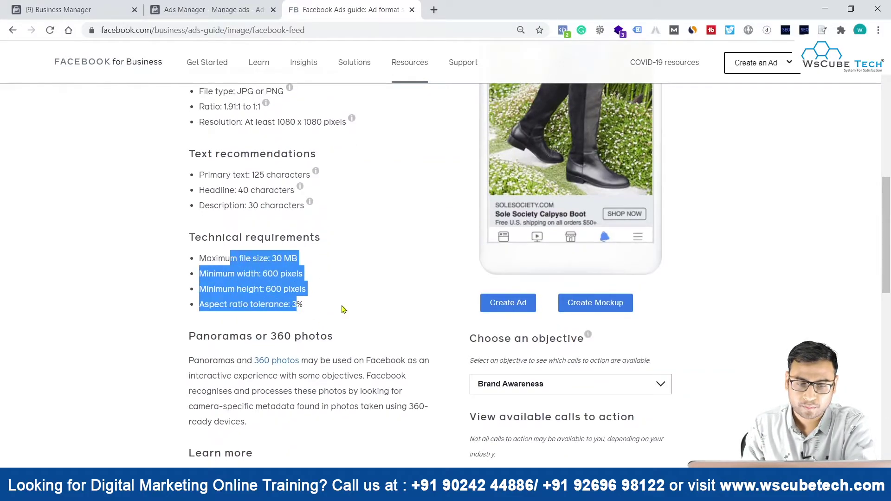
{"action": "left_click", "coordinate": [343, 309]}
{"action": "left_click_drag", "start_coordinate": [200, 307], "coordinate": [291, 306]}
{"action": "left_click", "coordinate": [328, 308]}
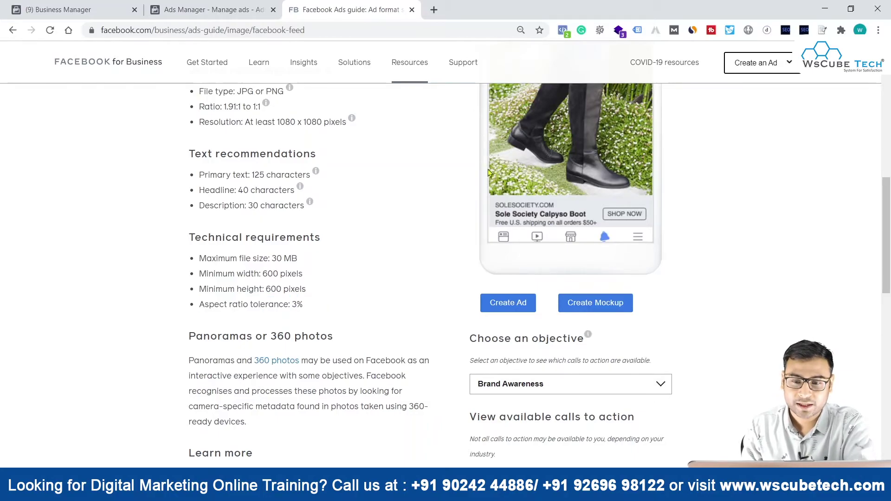
{"action": "scroll", "coordinate": [385, 329], "scroll_direction": "down", "scroll_amount": 2}
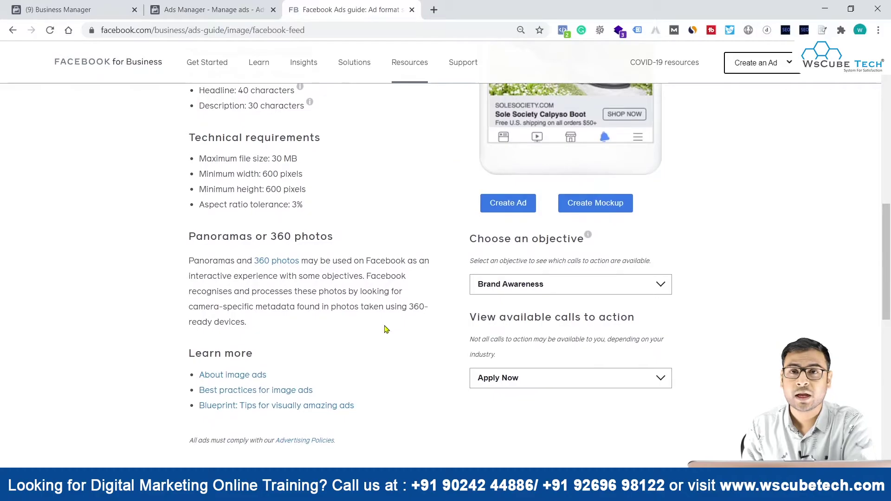
{"action": "scroll", "coordinate": [386, 328], "scroll_direction": "up", "scroll_amount": 2}
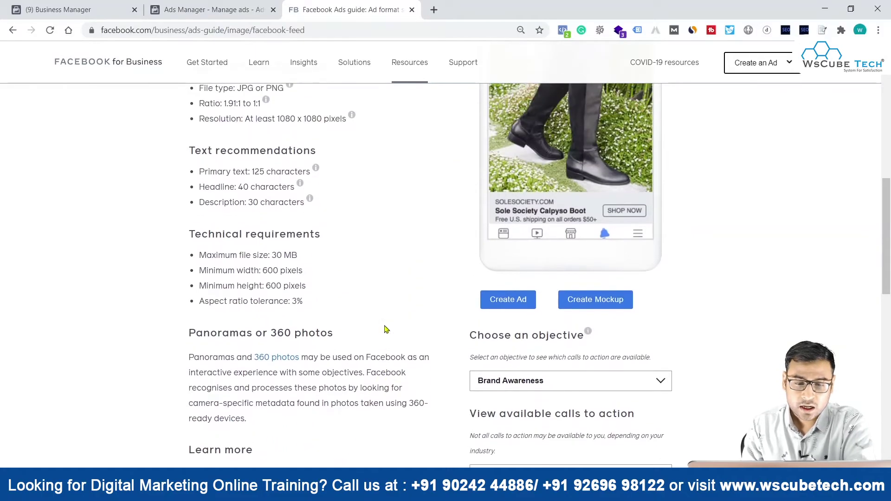
{"action": "scroll", "coordinate": [386, 329], "scroll_direction": "up", "scroll_amount": 2}
{"action": "scroll", "coordinate": [386, 329], "scroll_direction": "up", "scroll_amount": 2}
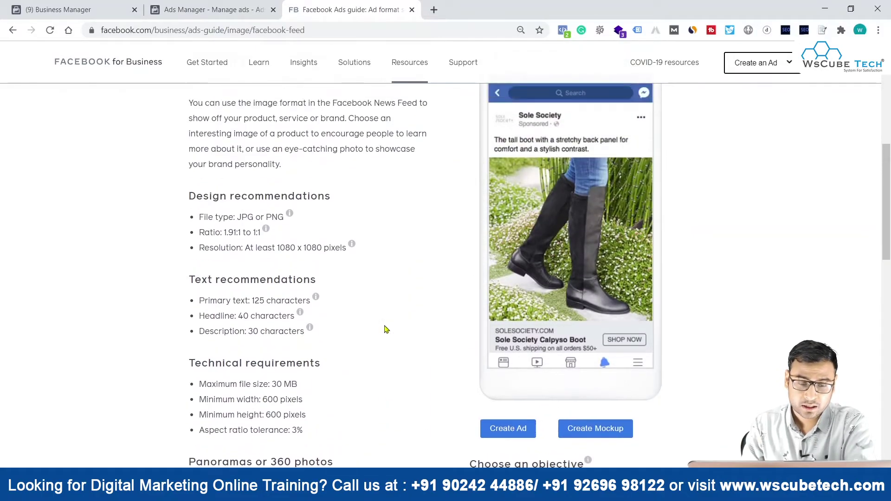
{"action": "scroll", "coordinate": [386, 329], "scroll_direction": "up", "scroll_amount": 5}
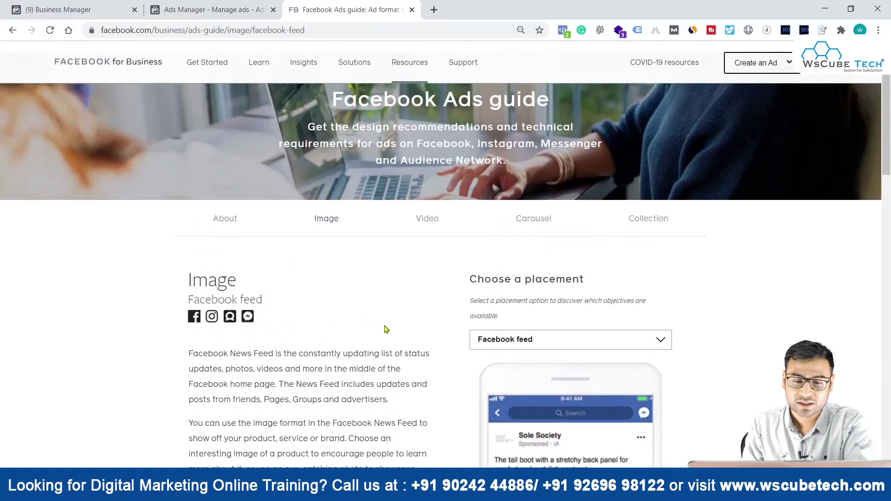
{"action": "scroll", "coordinate": [385, 329], "scroll_direction": "down", "scroll_amount": 8}
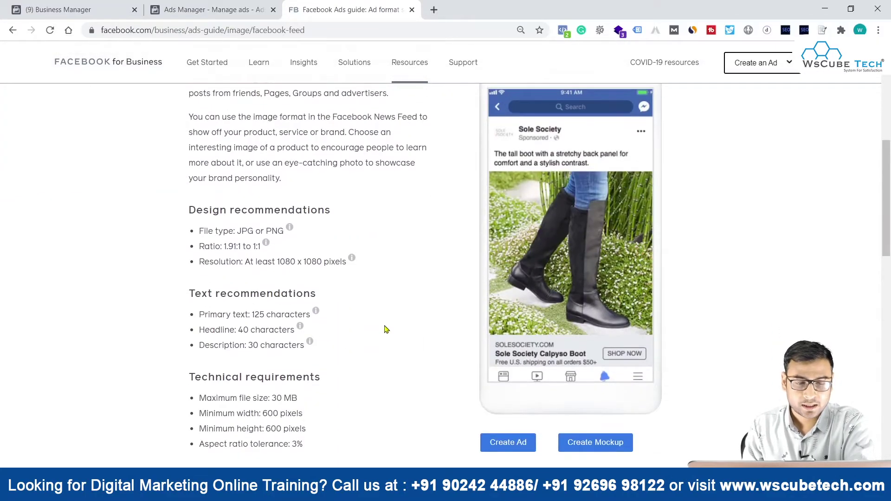
{"action": "scroll", "coordinate": [386, 329], "scroll_direction": "up", "scroll_amount": 1}
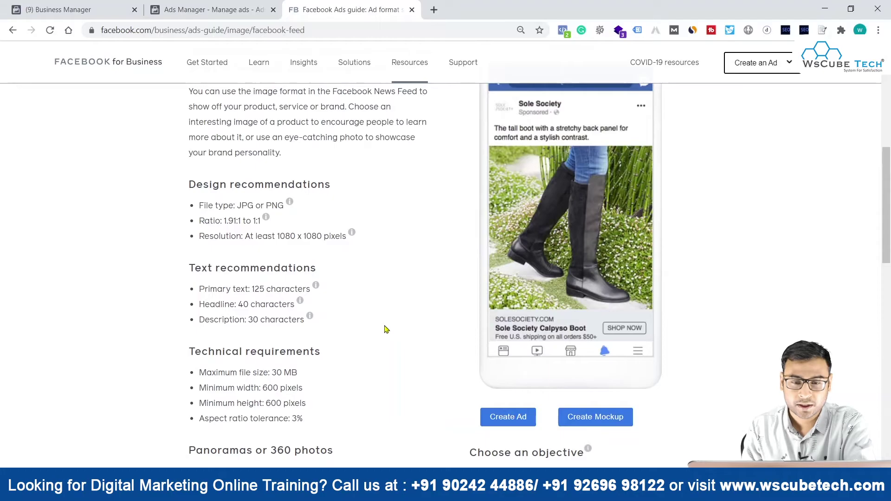
{"action": "scroll", "coordinate": [385, 329], "scroll_direction": "up", "scroll_amount": 6}
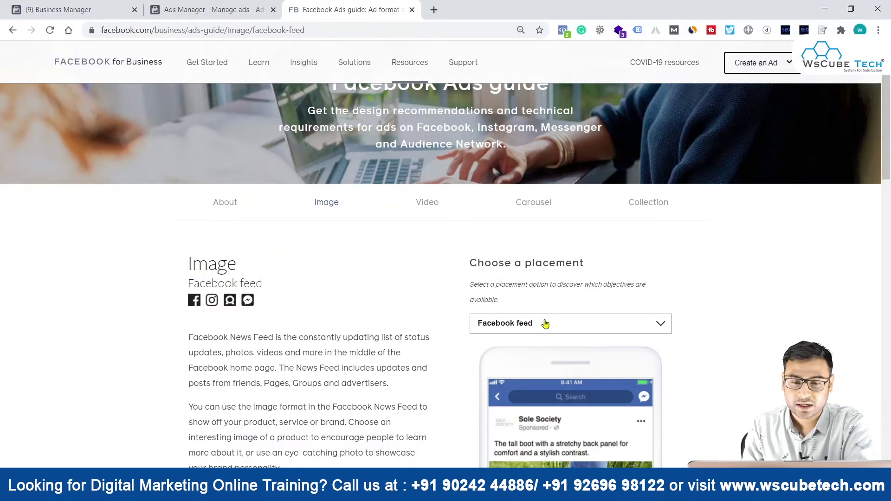
Step: Bring up the Video ad specifications in the Ads Guide
{"action": "left_click", "coordinate": [427, 204]}
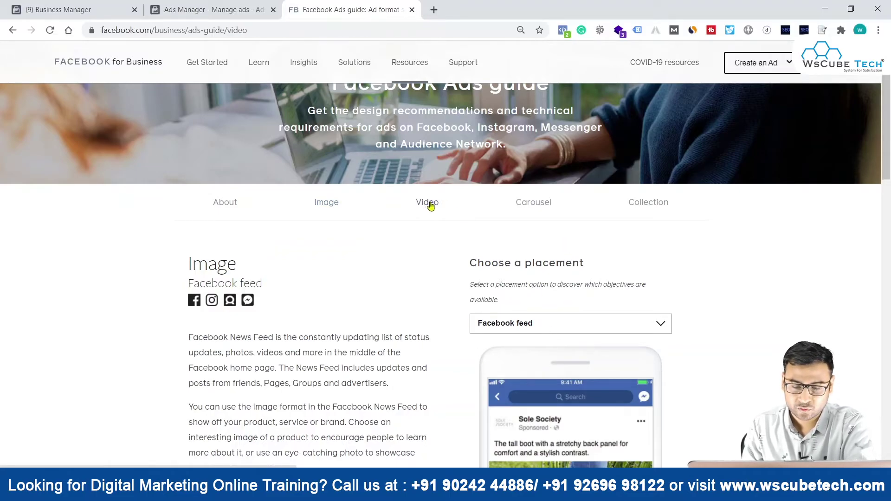
{"action": "scroll", "coordinate": [423, 358], "scroll_direction": "down", "scroll_amount": 3}
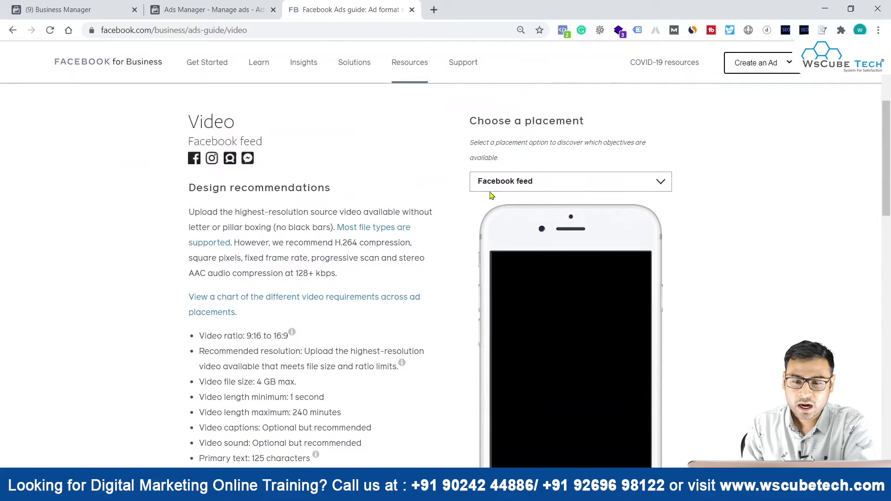
{"action": "scroll", "coordinate": [371, 252], "scroll_direction": "up", "scroll_amount": 2}
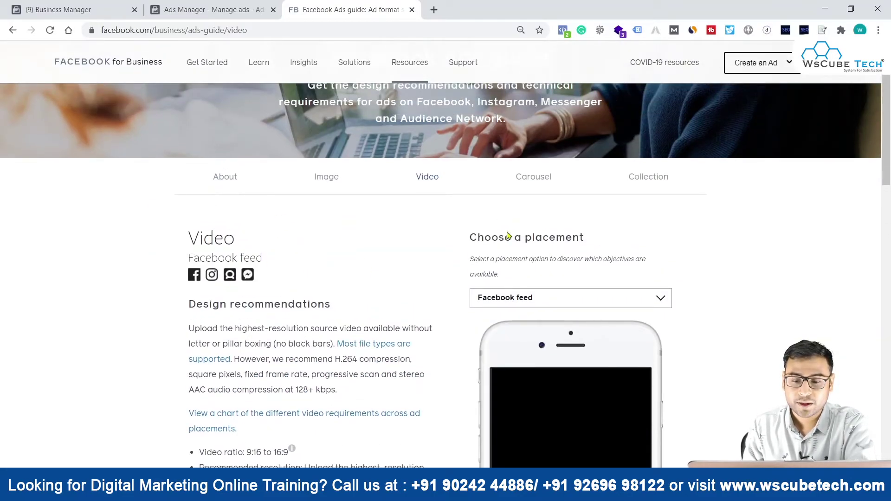
Step: Browse video placements, keep Facebook feed, and review its 9:16 to 16:9, 4 GB, 240-minute specs
{"action": "left_click", "coordinate": [510, 299]}
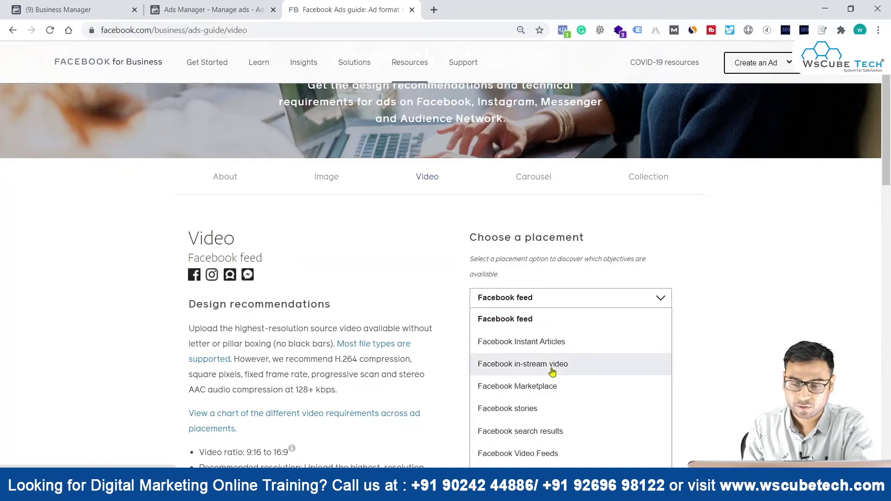
{"action": "scroll", "coordinate": [553, 371], "scroll_direction": "down", "scroll_amount": 1}
{"action": "scroll", "coordinate": [704, 354], "scroll_direction": "down", "scroll_amount": 2}
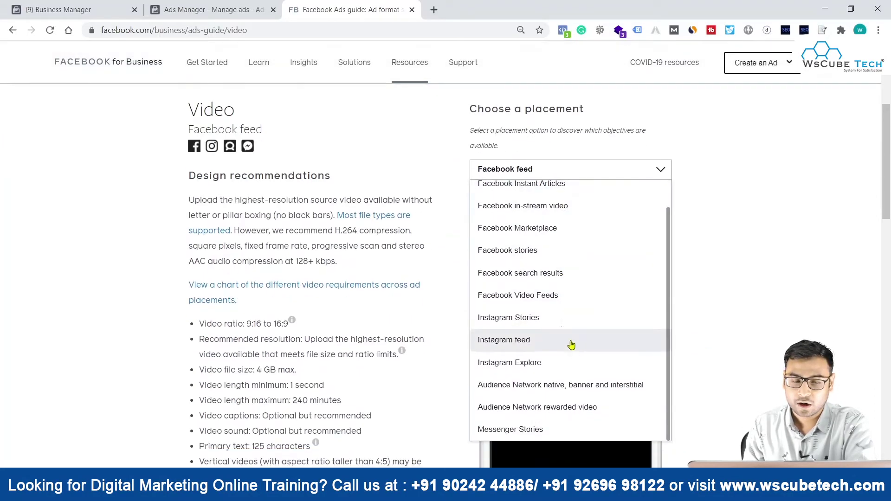
{"action": "left_click", "coordinate": [435, 270]}
{"action": "scroll", "coordinate": [341, 441], "scroll_direction": "down", "scroll_amount": 2}
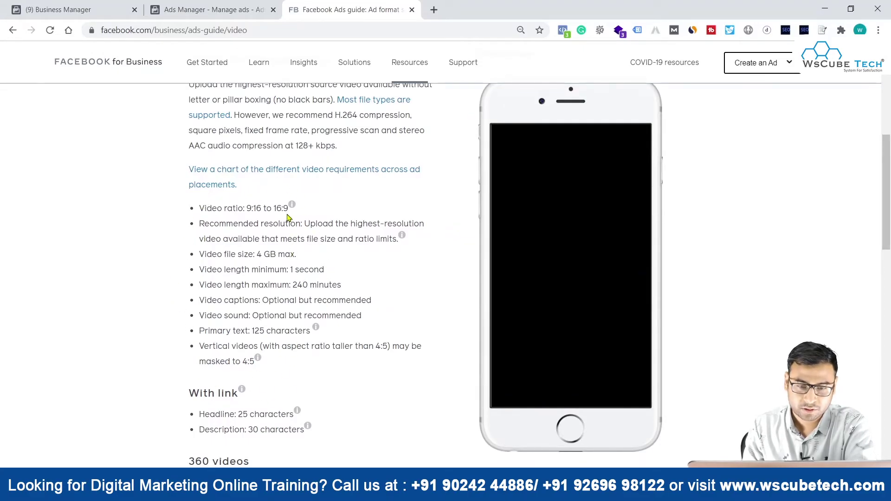
{"action": "scroll", "coordinate": [301, 246], "scroll_direction": "down", "scroll_amount": 4}
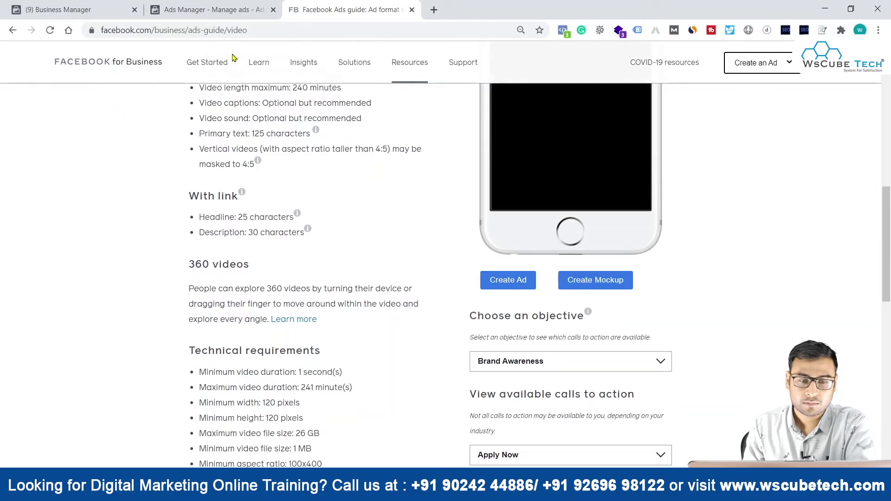
{"action": "scroll", "coordinate": [286, 191], "scroll_direction": "up", "scroll_amount": 10}
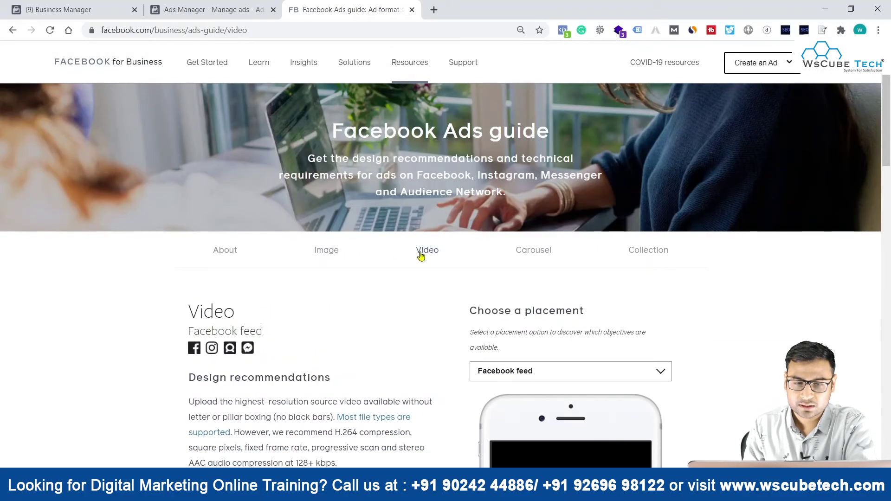
Step: Show the Carousel specs: 2–10 cards, 30 MB images, 4 GB videos, 1:1 ratio
{"action": "left_click", "coordinate": [537, 253]}
{"action": "scroll", "coordinate": [354, 325], "scroll_direction": "down", "scroll_amount": 5}
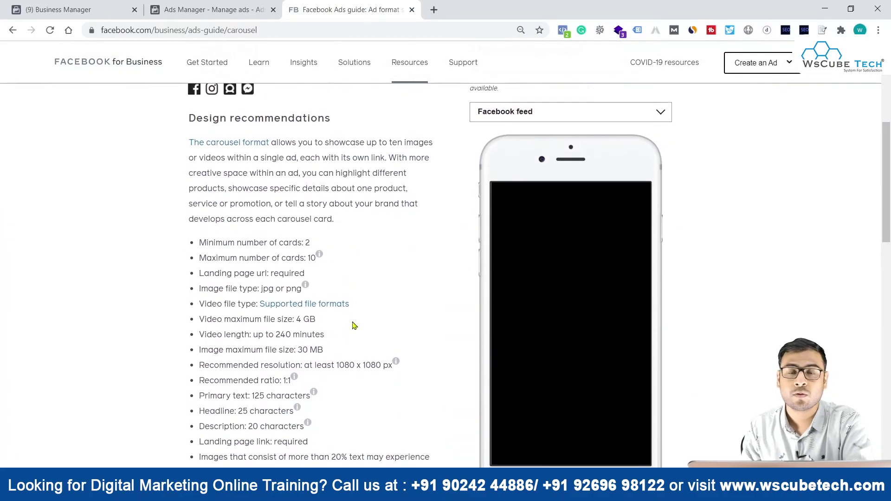
{"action": "scroll", "coordinate": [354, 325], "scroll_direction": "down", "scroll_amount": 1}
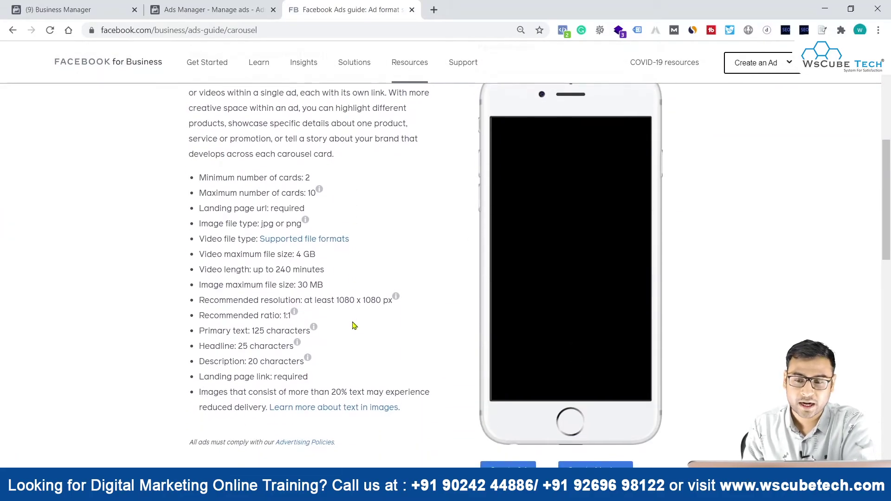